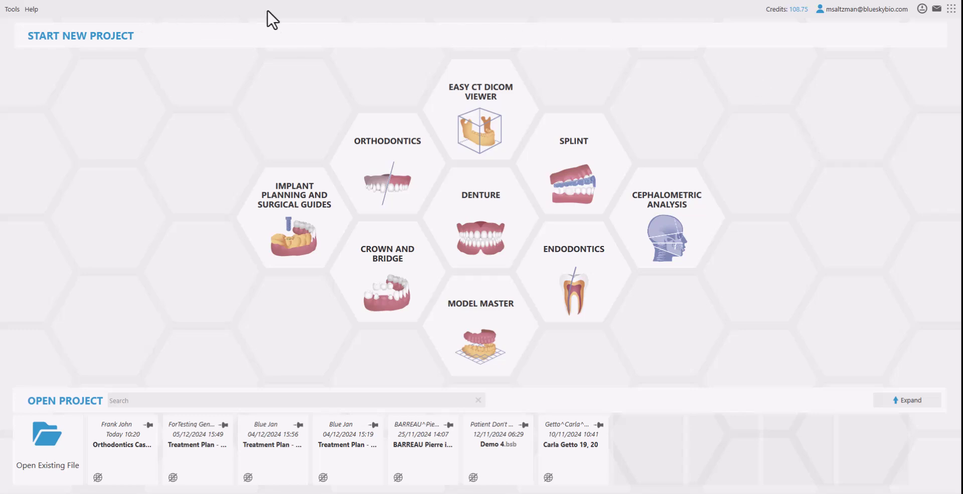
# - Start a new project with the Orthodontics option on the Start New Project screen
pyautogui.click(385, 173)
# - In Aligners settings, select an existing patient, cancelling the Create New Patient form unfilled
pyautogui.click(471, 129)
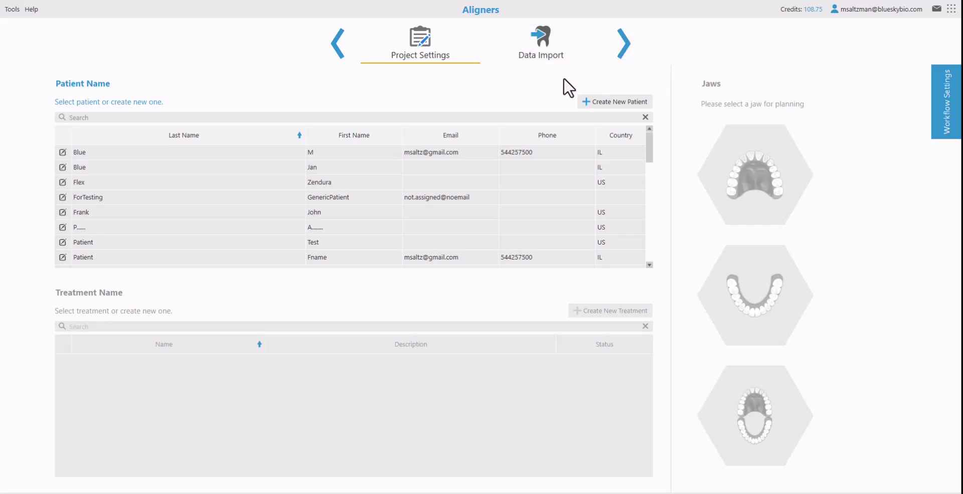
pyautogui.click(111, 171)
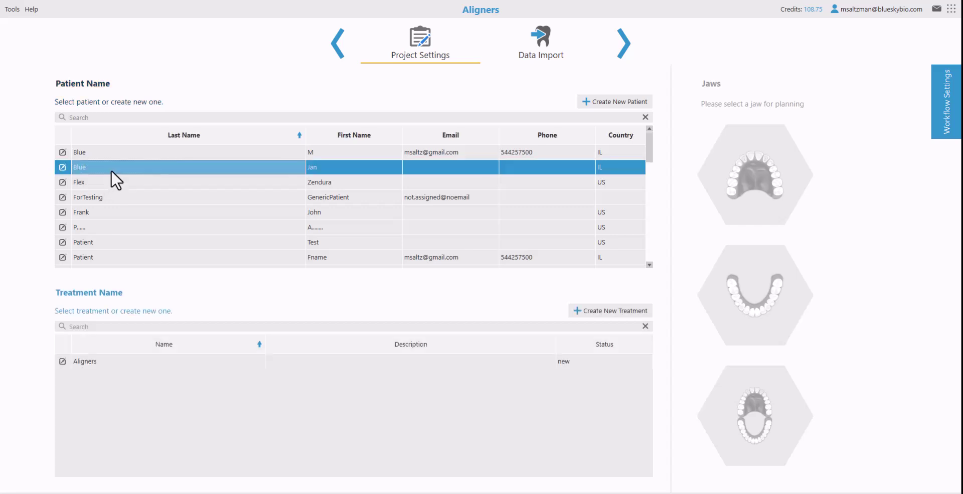
pyautogui.click(112, 193)
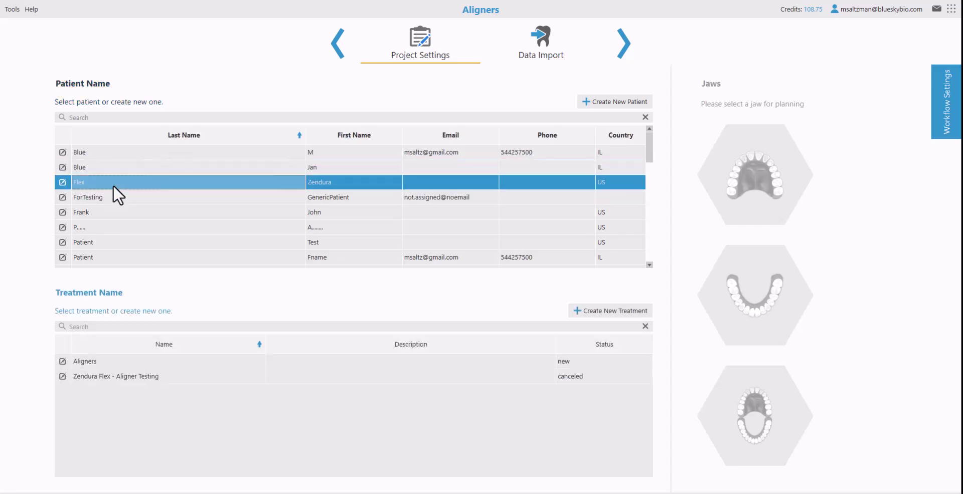
pyautogui.click(621, 104)
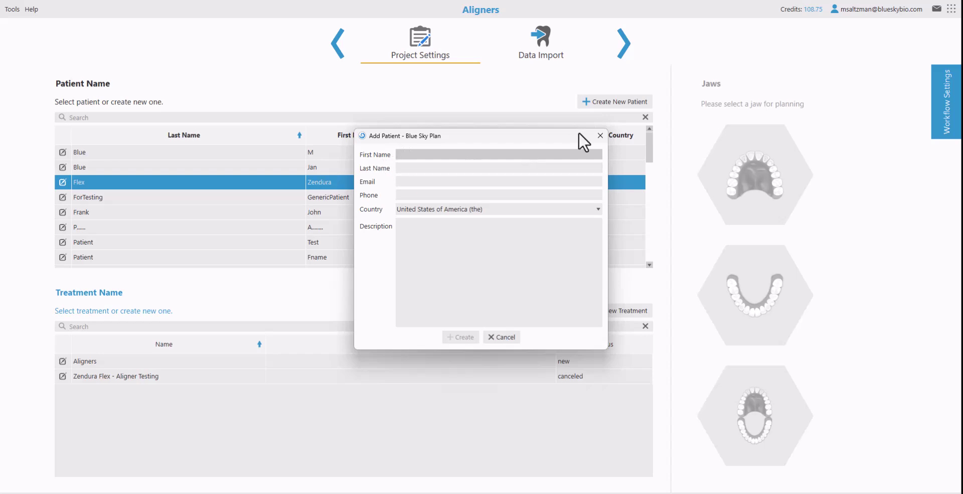
pyautogui.click(602, 135)
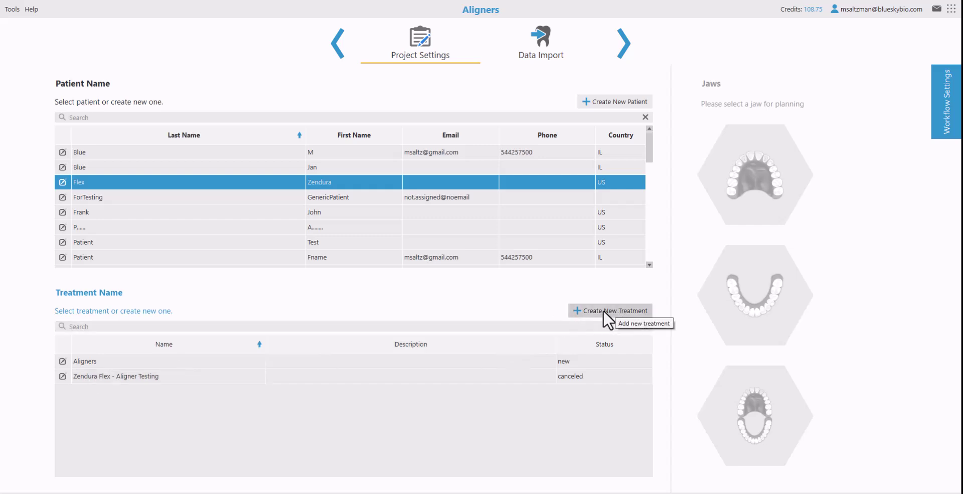
# - Choose the Aligners treatment on both jaws, with Add or extract tooth enabled in Workflow Settings
pyautogui.click(166, 362)
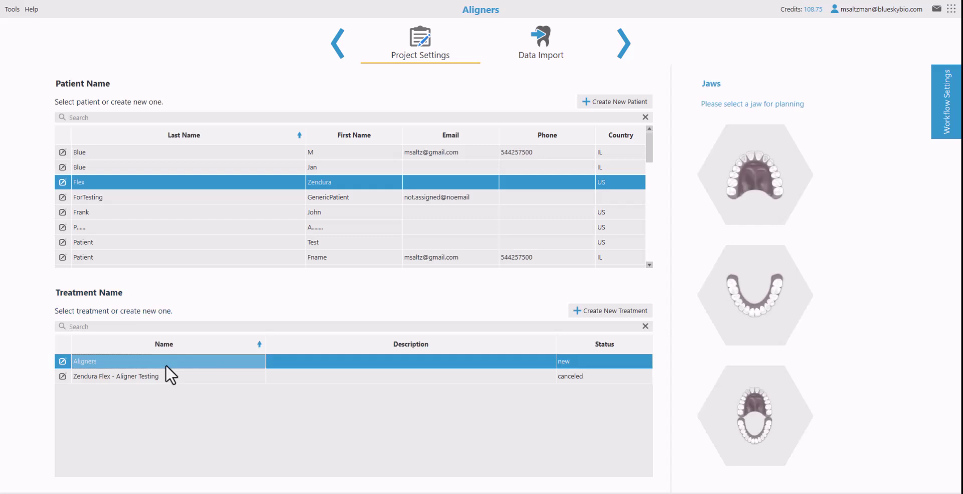
pyautogui.click(727, 417)
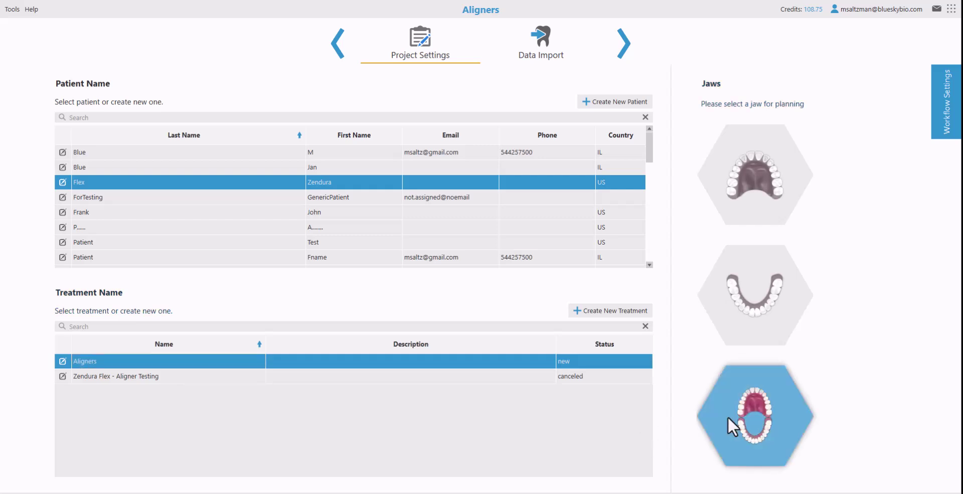
pyautogui.click(952, 113)
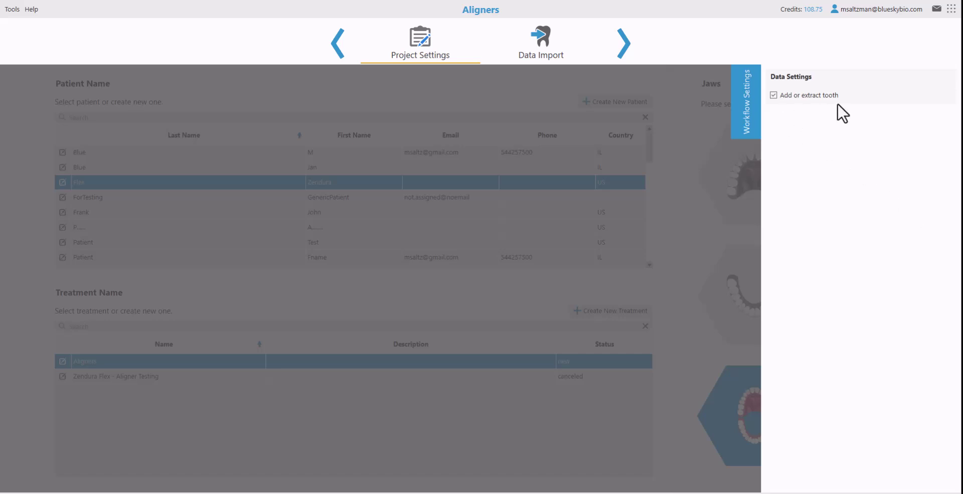
pyautogui.click(752, 108)
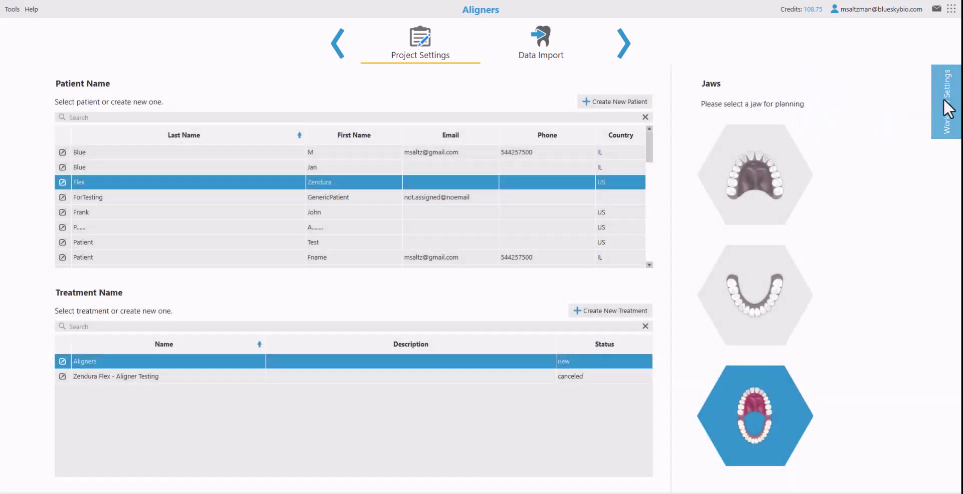
pyautogui.click(945, 99)
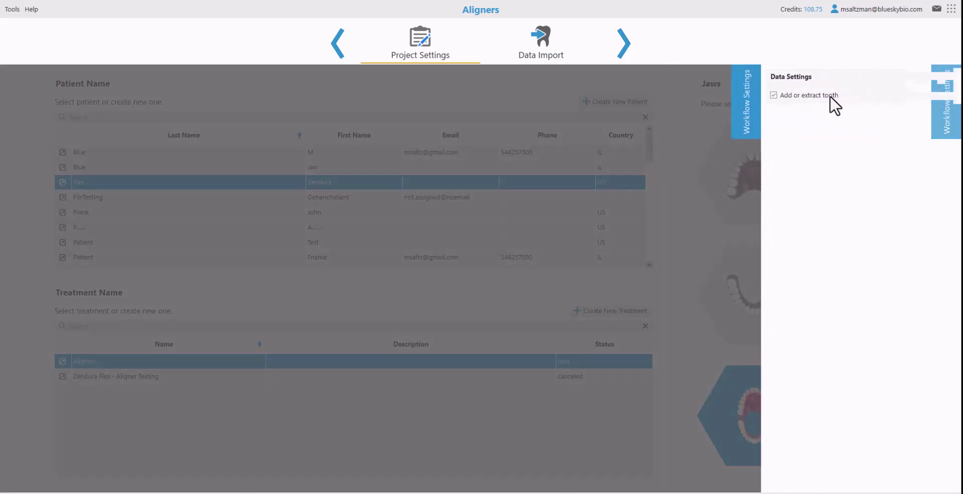
pyautogui.click(743, 113)
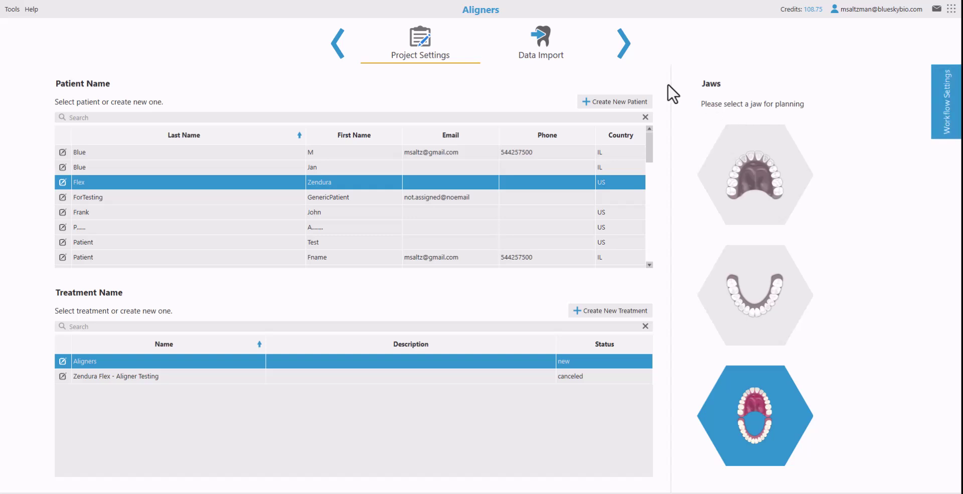
# - Import the LowerJaw and UpperJaw scans from the Original Data Set folder
pyautogui.click(629, 52)
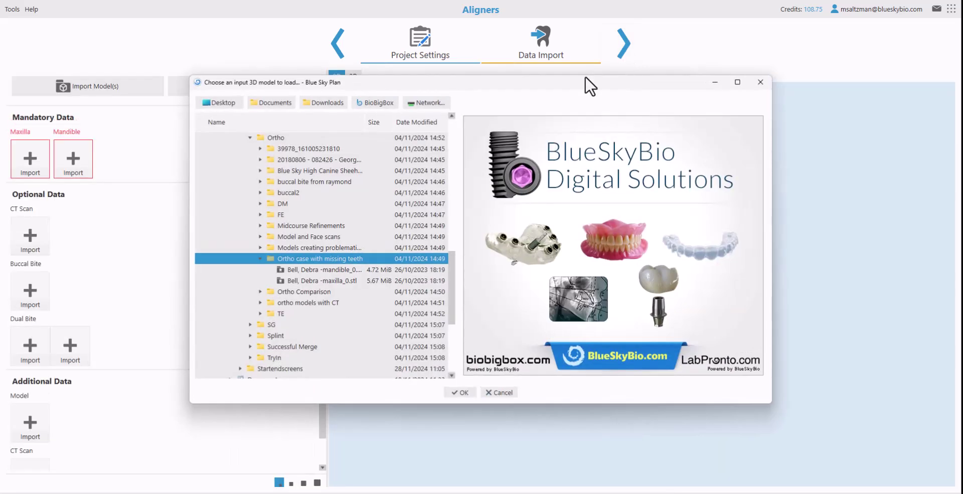
pyautogui.click(320, 302)
pyautogui.click(303, 336)
pyautogui.click(305, 356)
pyautogui.scroll(-2, 306, 355)
pyautogui.click(315, 325)
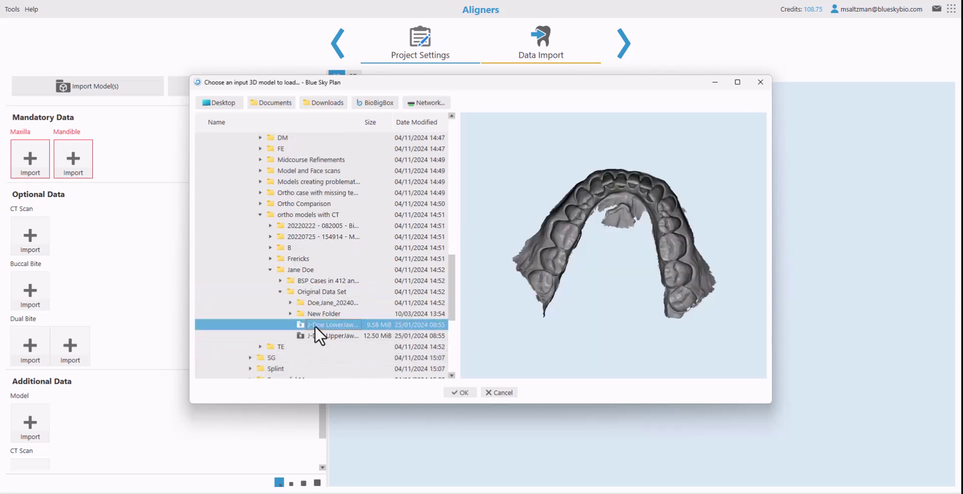
pyautogui.moveTo(566, 210)
pyautogui.mouseDown()
pyautogui.moveTo(640, 314)
pyautogui.moveTo(629, 350)
pyautogui.mouseUp()
pyautogui.keyDown('ctrl'); pyautogui.click(348, 336); pyautogui.keyUp('ctrl')
pyautogui.moveTo(616, 266); pyautogui.dragTo(707, 195)
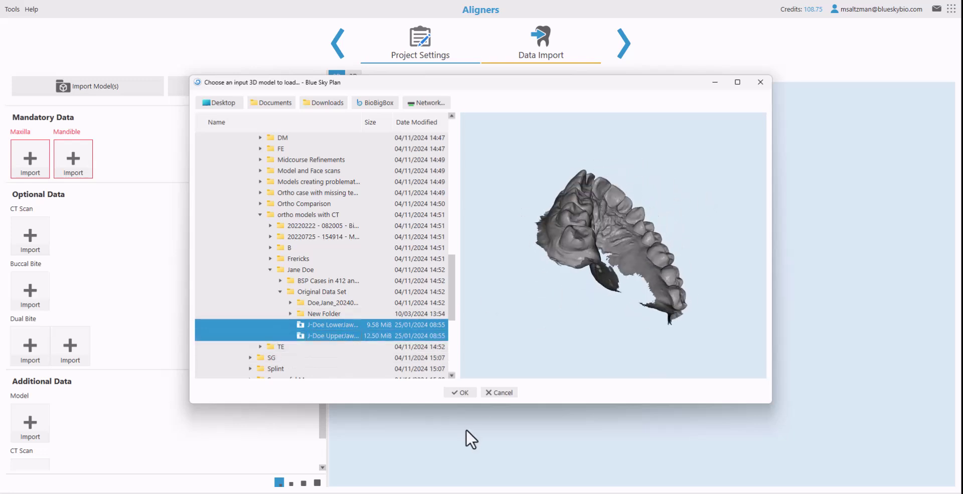
pyautogui.click(465, 392)
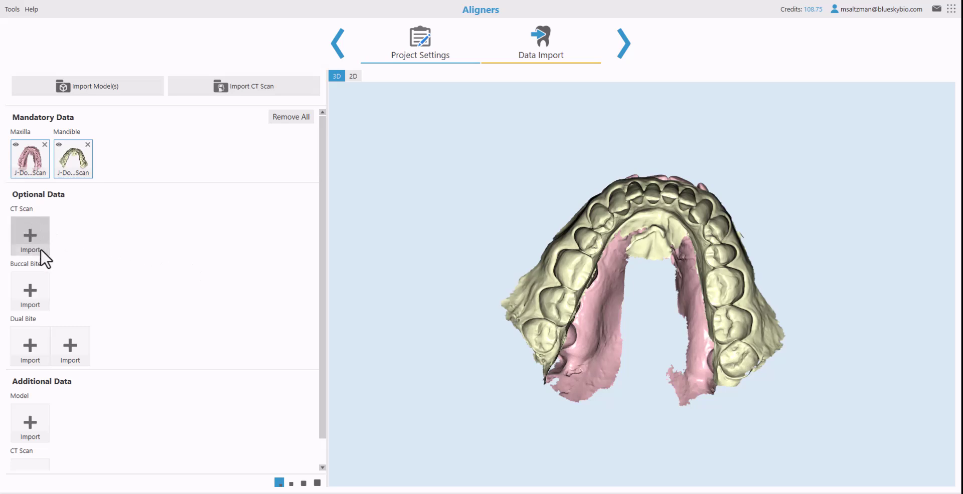
# - Rotate the imported jaws to inspect them from the front, then advance to the Orthodontics Panel
pyautogui.moveTo(664, 158); pyautogui.dragTo(696, 467)
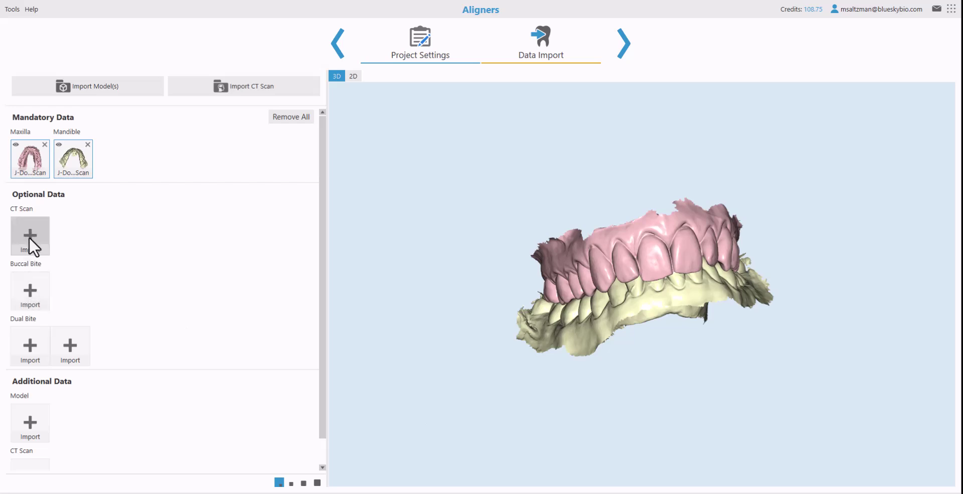
pyautogui.moveTo(494, 288)
pyautogui.mouseDown()
pyautogui.moveTo(716, 269)
pyautogui.moveTo(355, 298)
pyautogui.moveTo(604, 259)
pyautogui.moveTo(510, 283)
pyautogui.mouseUp()
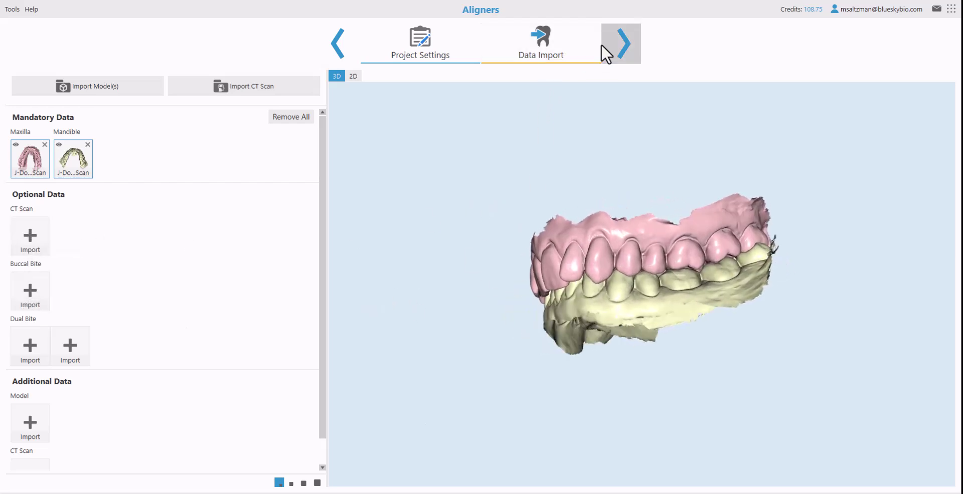
pyautogui.click(628, 38)
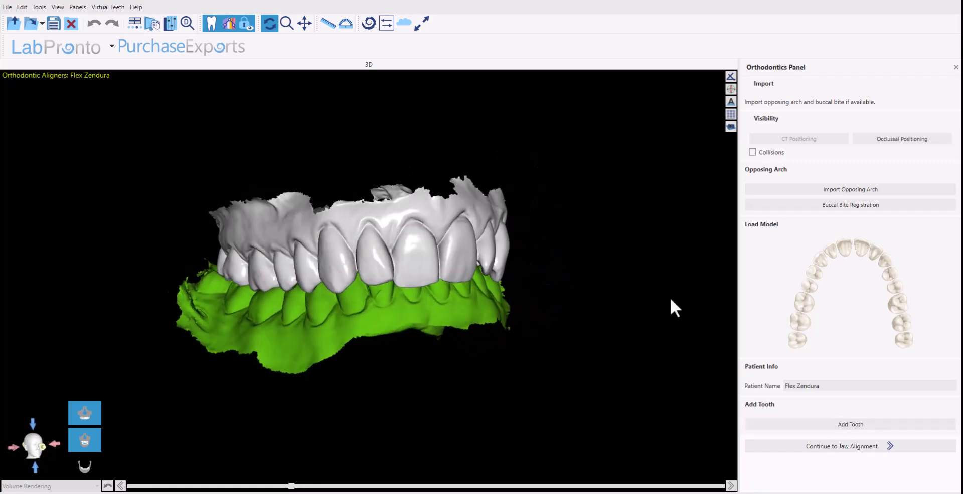
# - Continue to Jaw Alignment so the upper teeth are auto-labeled UR8 to UL8
pyautogui.moveTo(650, 278)
pyautogui.mouseDown()
pyautogui.moveTo(634, 257)
pyautogui.moveTo(339, 276)
pyautogui.mouseUp()
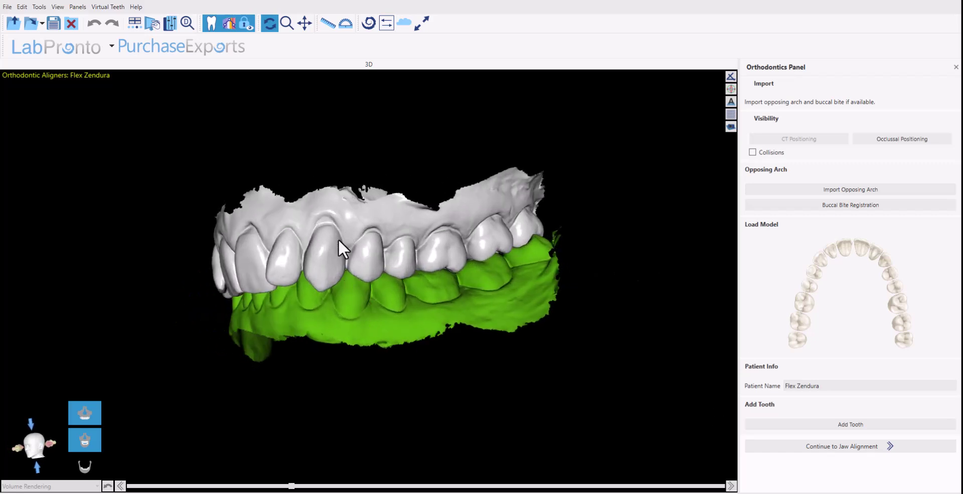
pyautogui.moveTo(651, 260); pyautogui.dragTo(532, 265)
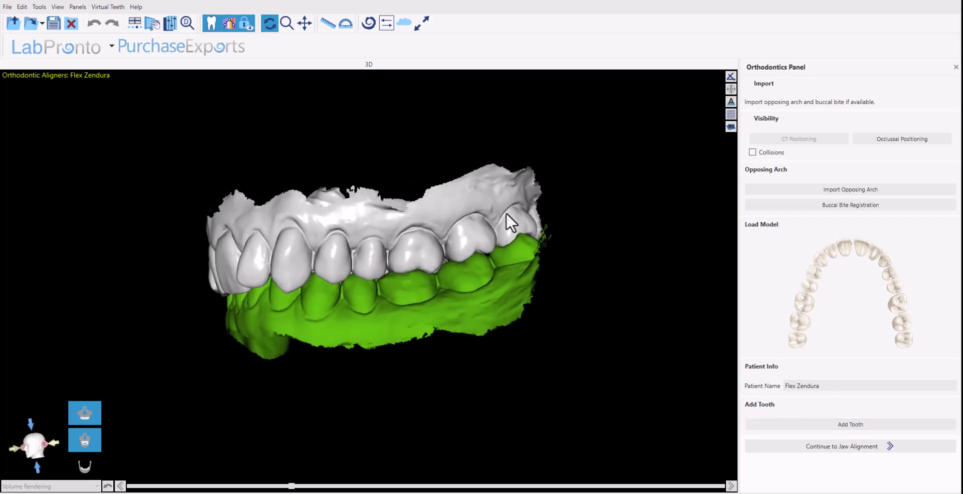
pyautogui.click(803, 450)
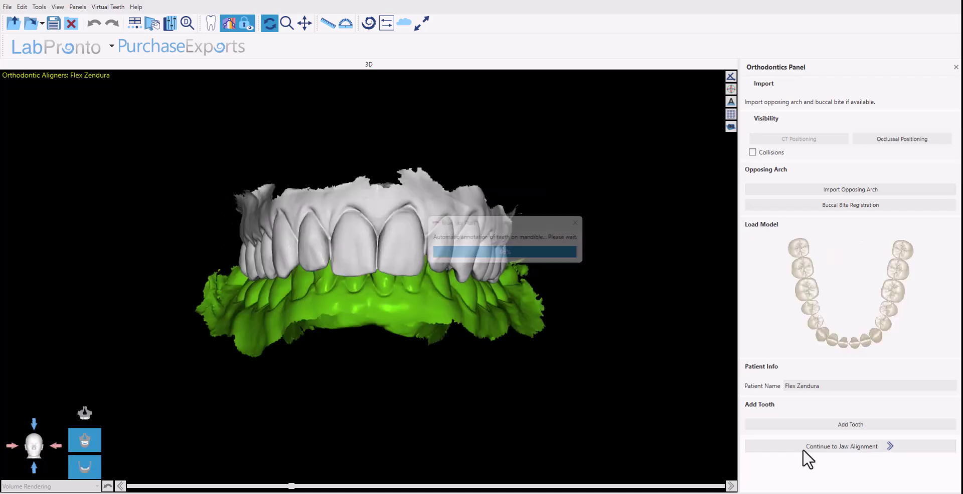
pyautogui.moveTo(338, 298); pyautogui.dragTo(461, 322, button='right')
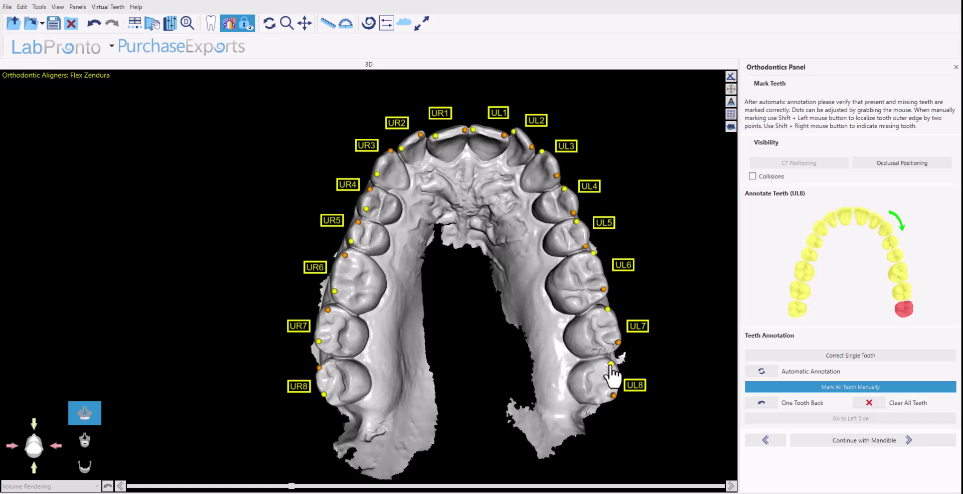
# - Nudge the UL8 marker onto its tooth, annotate the mandible, and segment the upper teeth
pyautogui.moveTo(613, 400); pyautogui.dragTo(613, 404)
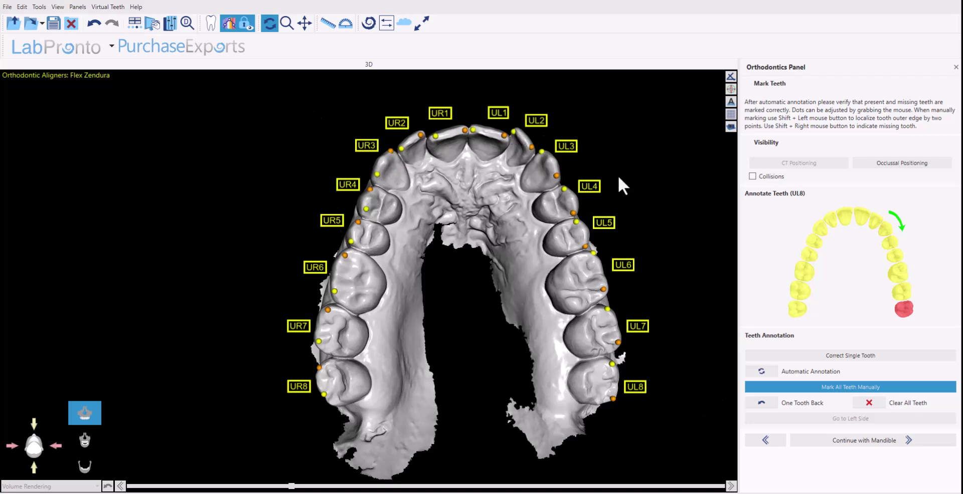
pyautogui.click(861, 444)
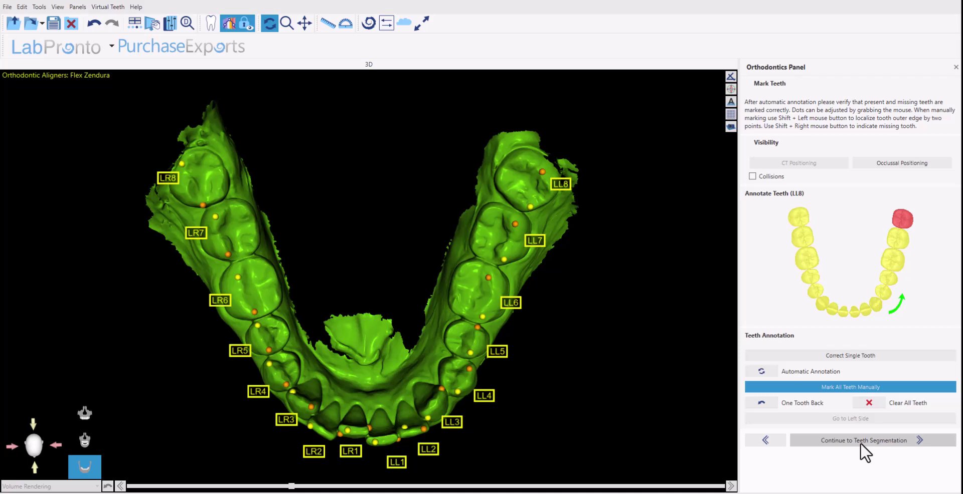
pyautogui.click(860, 443)
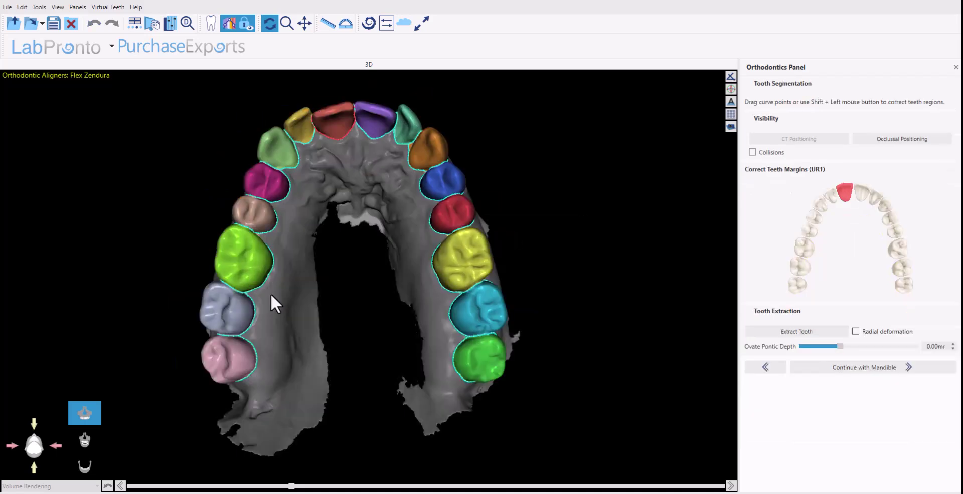
# - Orbit the colour-segmented upper arch and select the green molar UR6
pyautogui.moveTo(566, 193)
pyautogui.mouseDown()
pyautogui.moveTo(404, 228)
pyautogui.moveTo(543, 418)
pyautogui.moveTo(577, 364)
pyautogui.mouseUp()
pyautogui.moveTo(166, 176)
pyautogui.mouseDown()
pyautogui.moveTo(387, 180)
pyautogui.moveTo(379, 198)
pyautogui.moveTo(305, 191)
pyautogui.mouseUp()
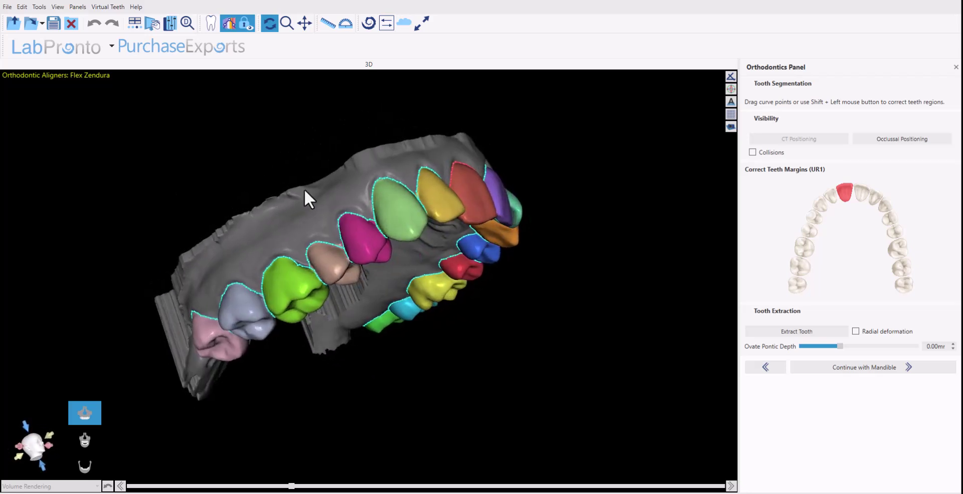
pyautogui.click(284, 291)
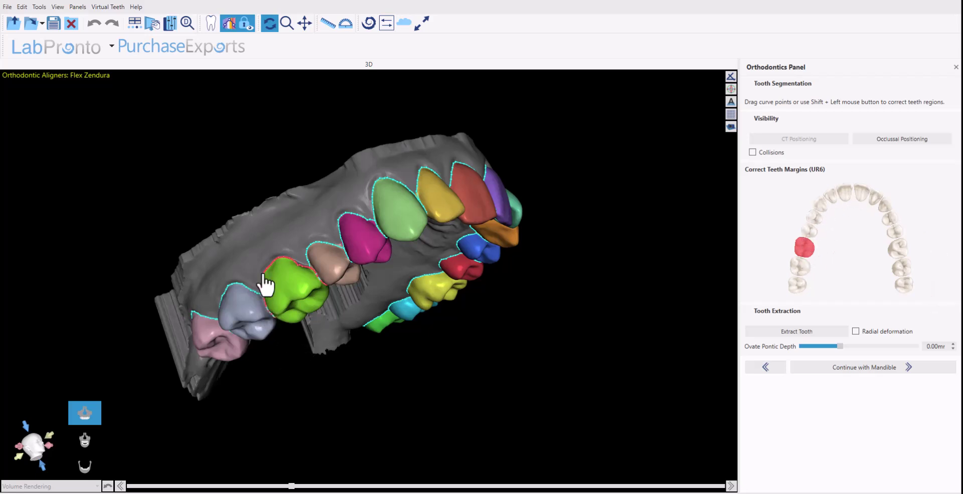
pyautogui.moveTo(294, 359)
pyautogui.mouseDown()
pyautogui.moveTo(371, 330)
pyautogui.moveTo(377, 356)
pyautogui.mouseUp()
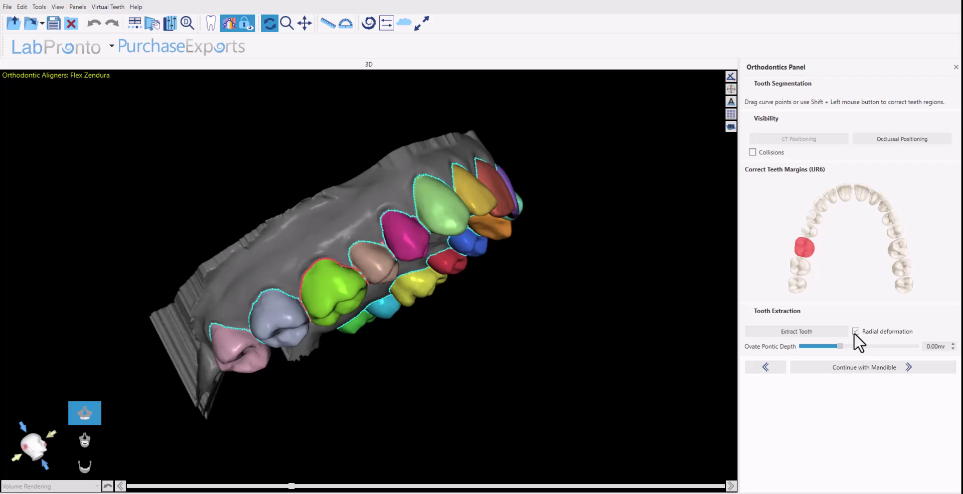
# - Extract tooth UR6 with a 1.10 mm ovate pontic depth
pyautogui.click(793, 333)
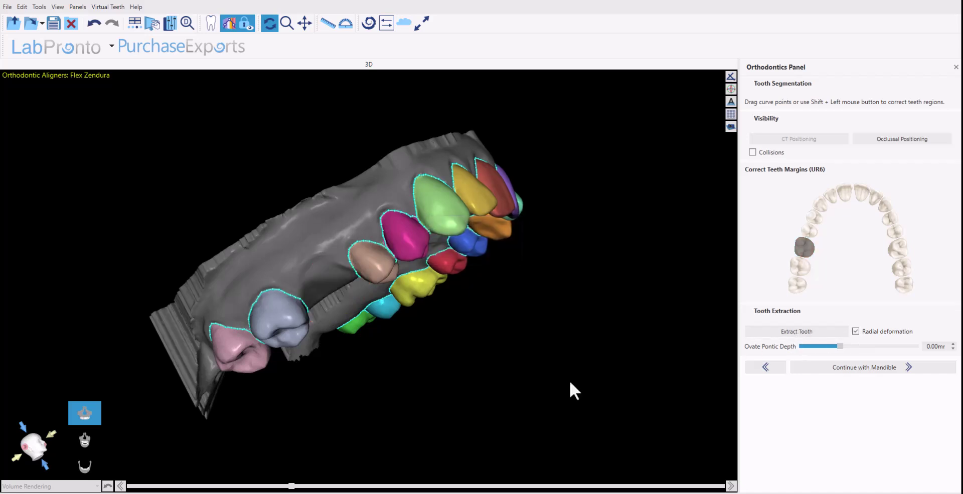
pyautogui.moveTo(491, 392)
pyautogui.mouseDown()
pyautogui.moveTo(376, 247)
pyautogui.moveTo(470, 377)
pyautogui.mouseUp()
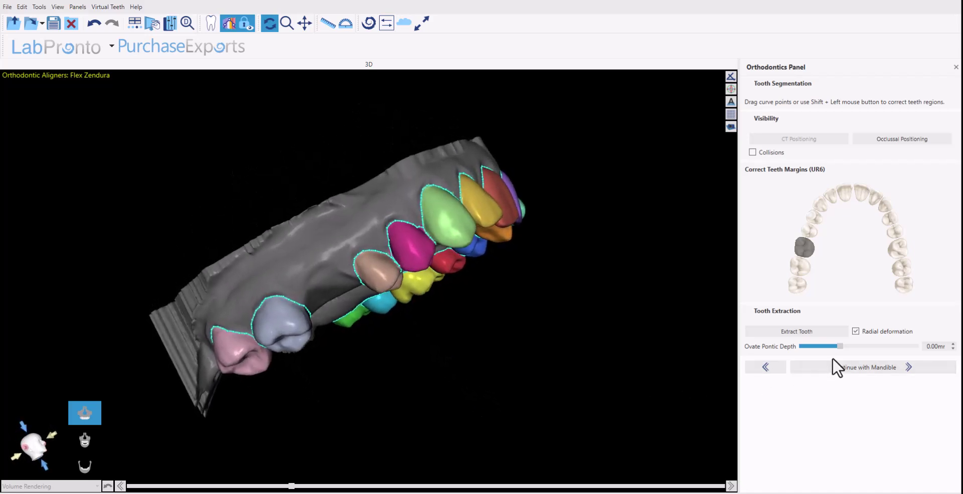
pyautogui.moveTo(370, 345)
pyautogui.mouseDown()
pyautogui.moveTo(434, 373)
pyautogui.moveTo(310, 261)
pyautogui.mouseUp()
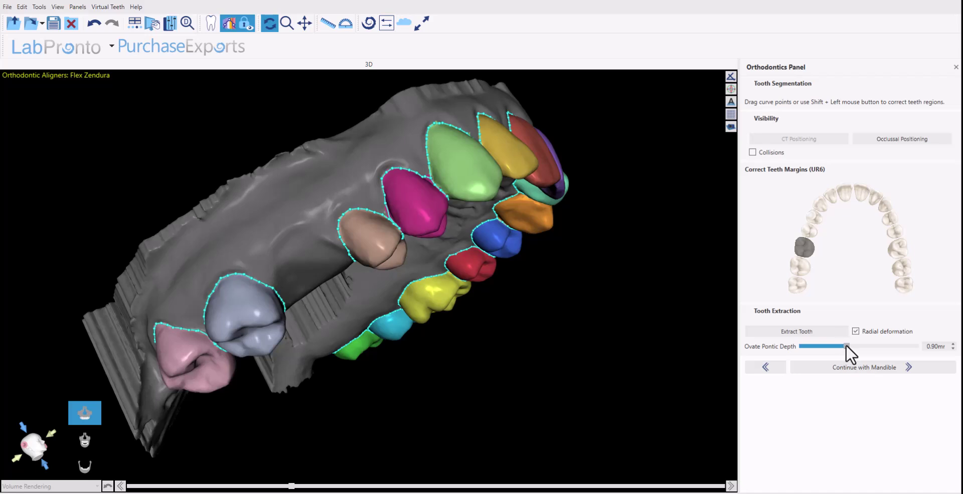
pyautogui.moveTo(719, 342)
pyautogui.mouseDown()
pyautogui.moveTo(193, 276)
pyautogui.moveTo(495, 263)
pyautogui.mouseUp()
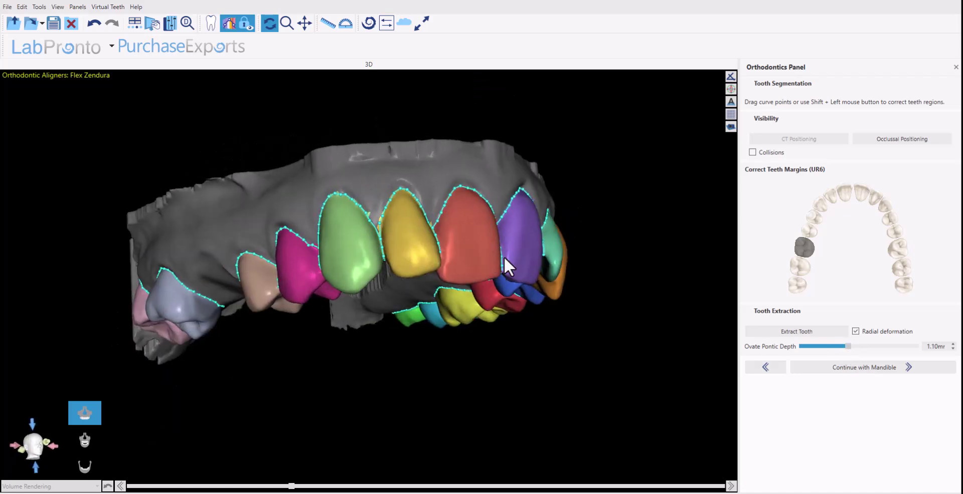
# - Extract canine UR3 and turn the arch to a frontal view to see the gap
pyautogui.click(348, 261)
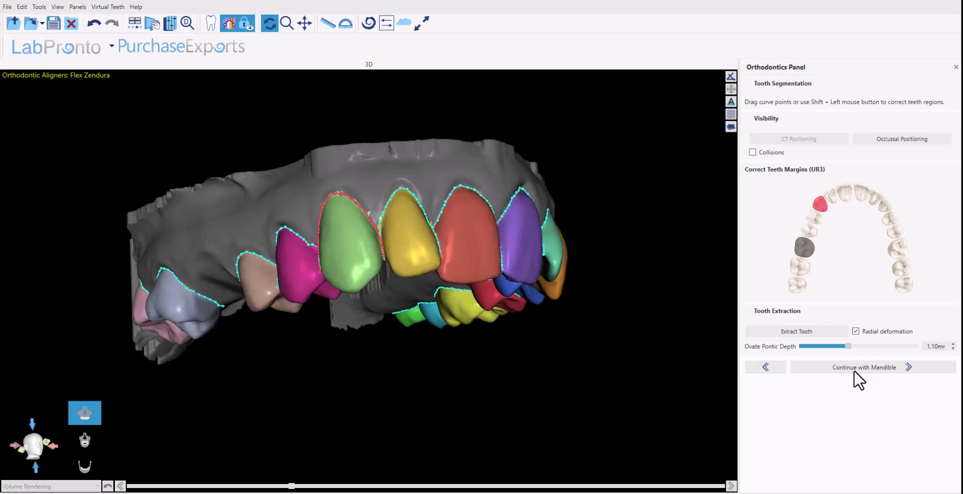
pyautogui.click(818, 329)
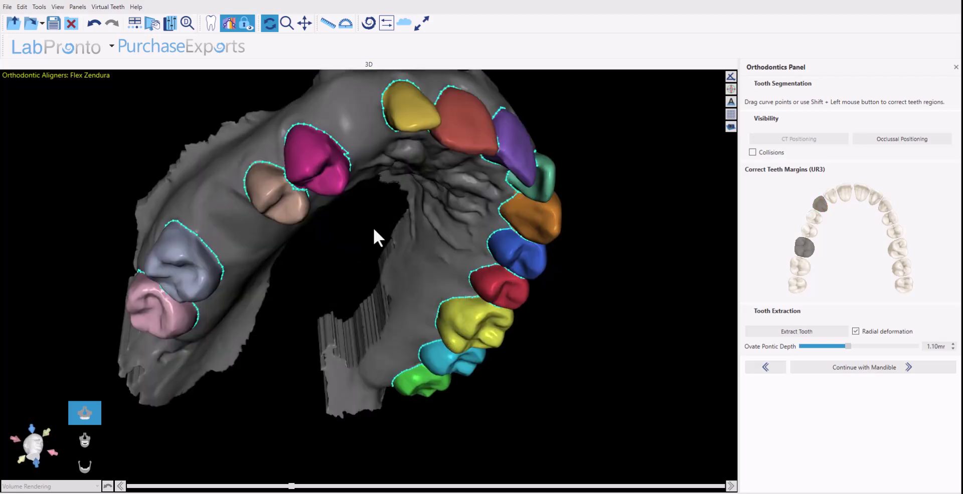
pyautogui.moveTo(378, 218)
pyautogui.mouseDown()
pyautogui.moveTo(581, 374)
pyautogui.moveTo(383, 355)
pyautogui.moveTo(376, 440)
pyautogui.mouseUp()
pyautogui.moveTo(680, 243); pyautogui.dragTo(467, 247)
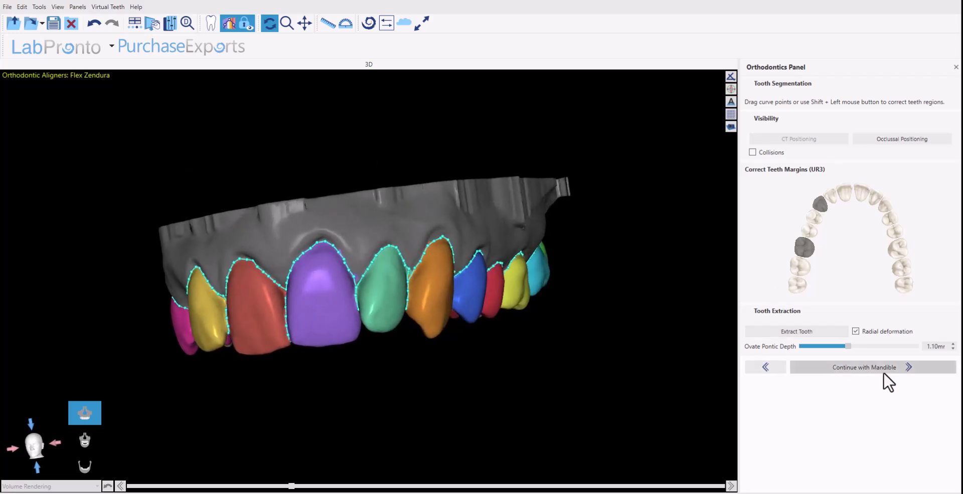